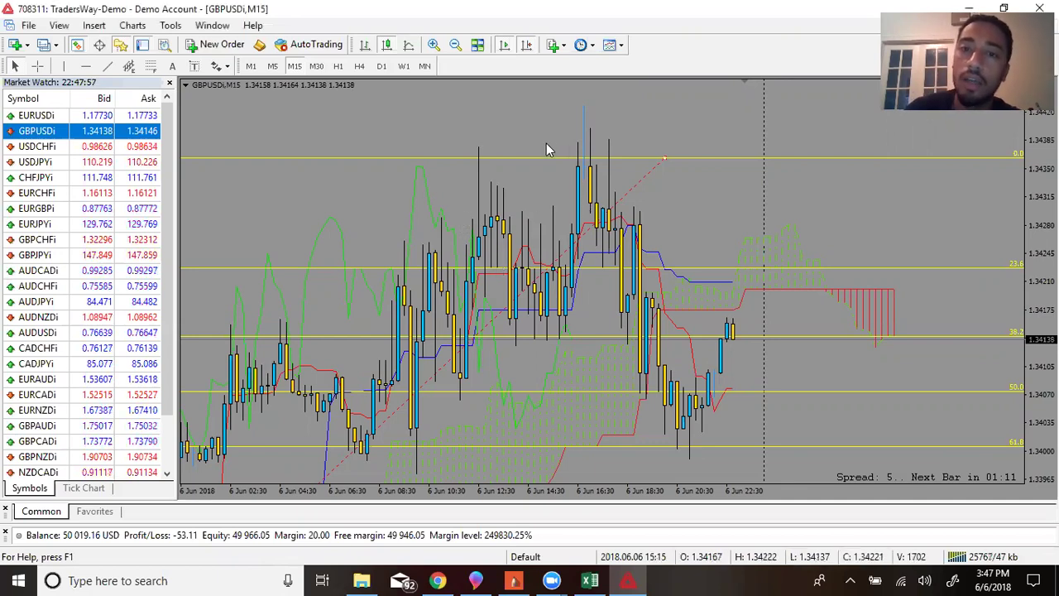
Step: Delete the Fibonacci retracement and switch the GBPUSD chart to the H4 timeframe
key(Delete)
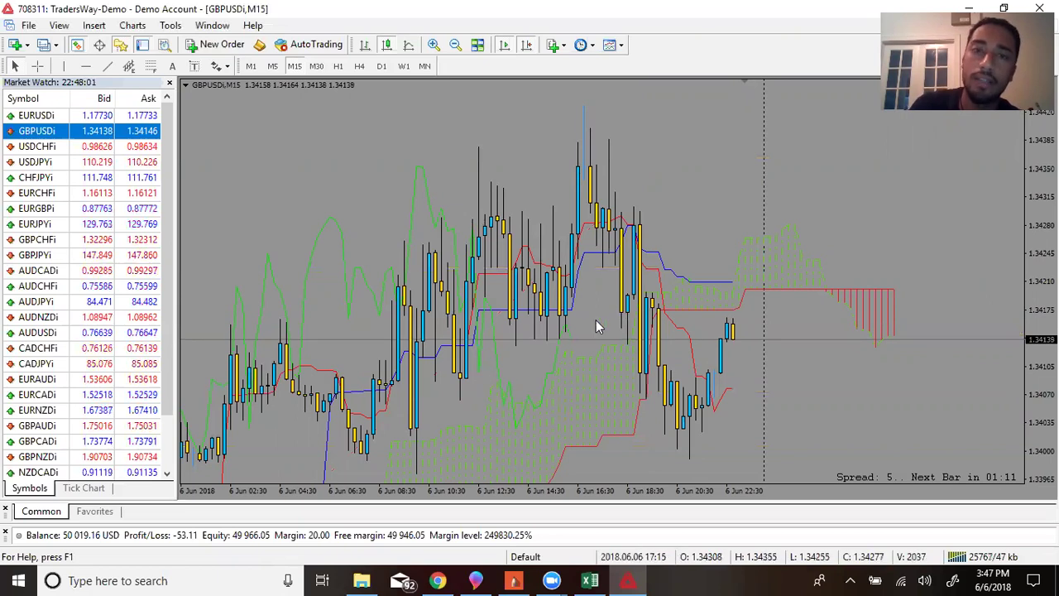
scroll(595, 320, up, 5)
click(369, 68)
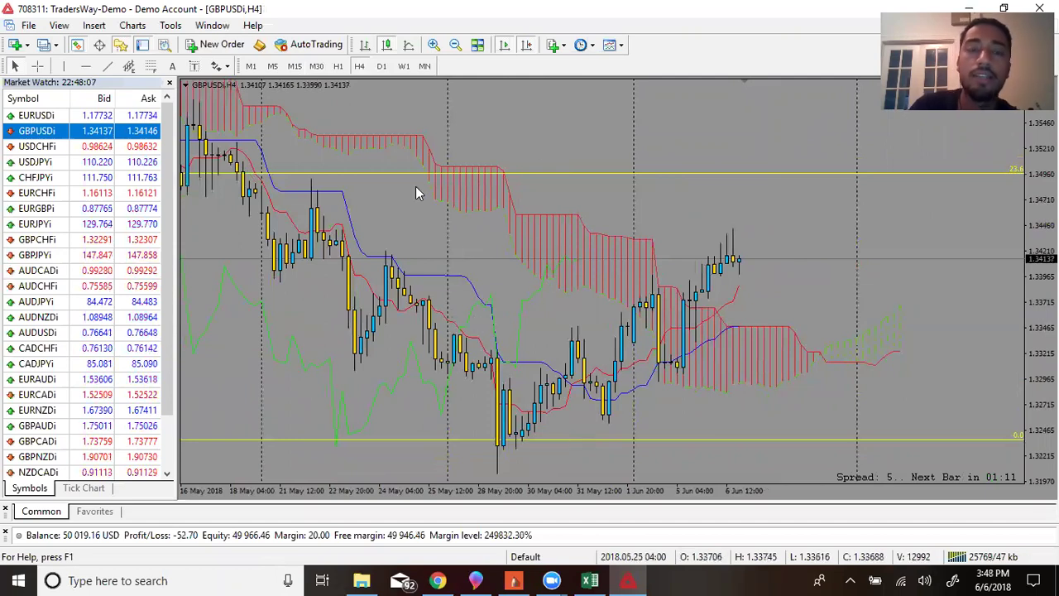
scroll(417, 189, down, 1)
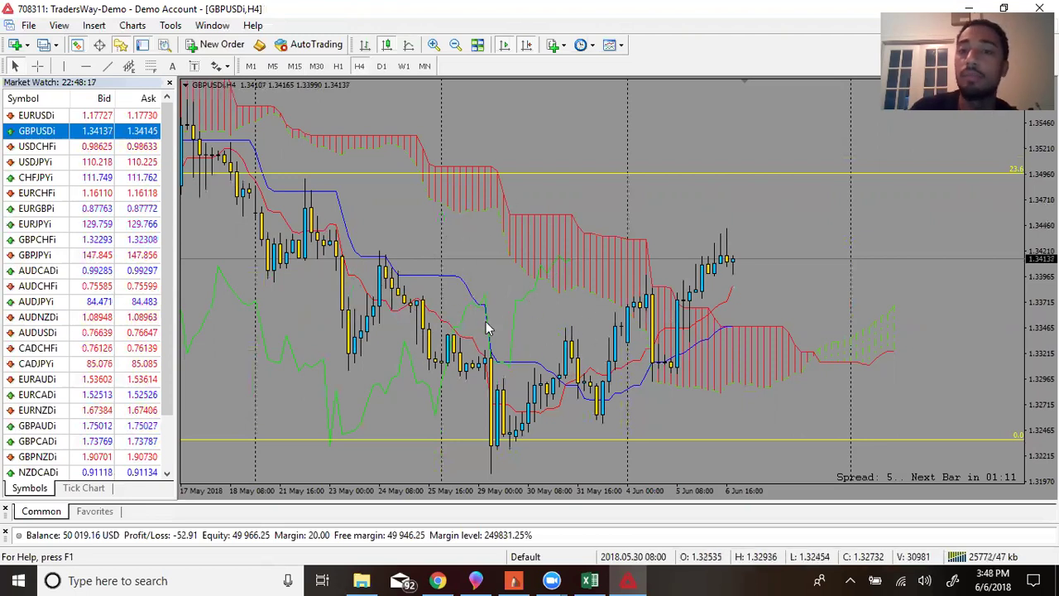
Step: Apply the BollingerBands template to the GBPUSD chart
click(135, 29)
mouse_move(159, 182)
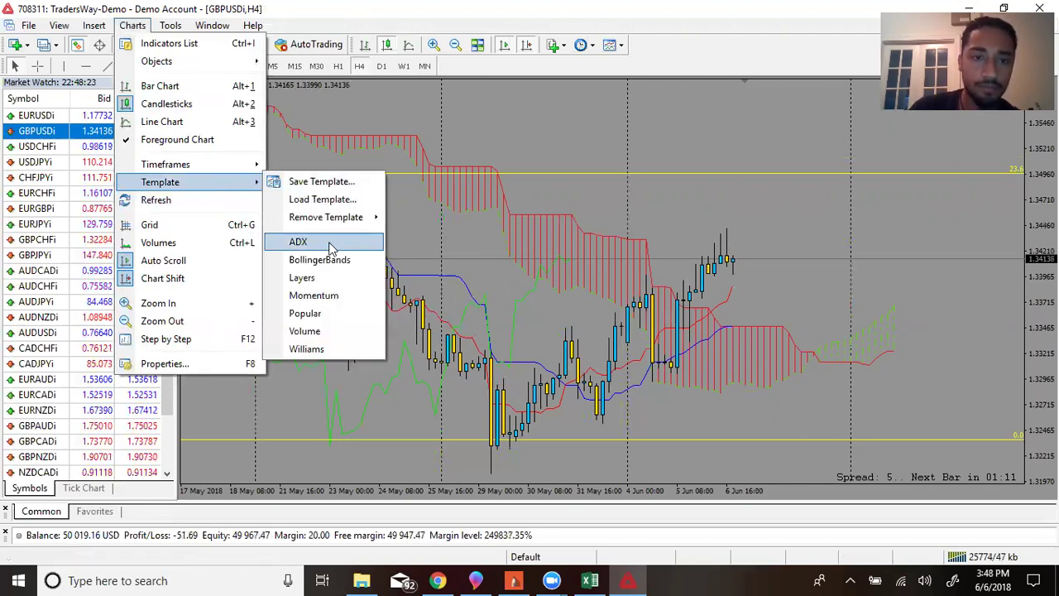
mouse_move(326, 217)
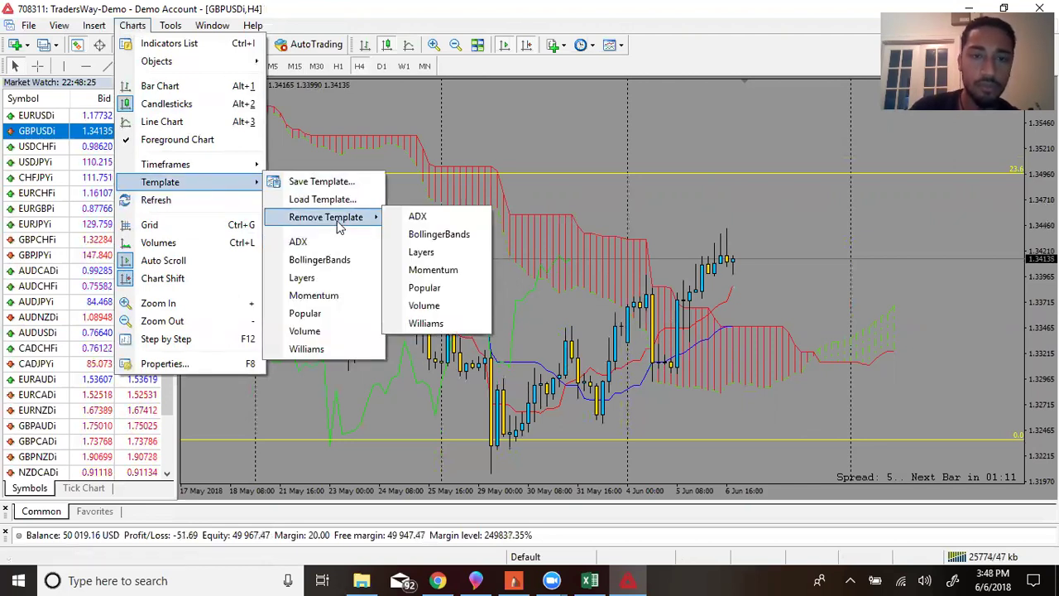
click(148, 6)
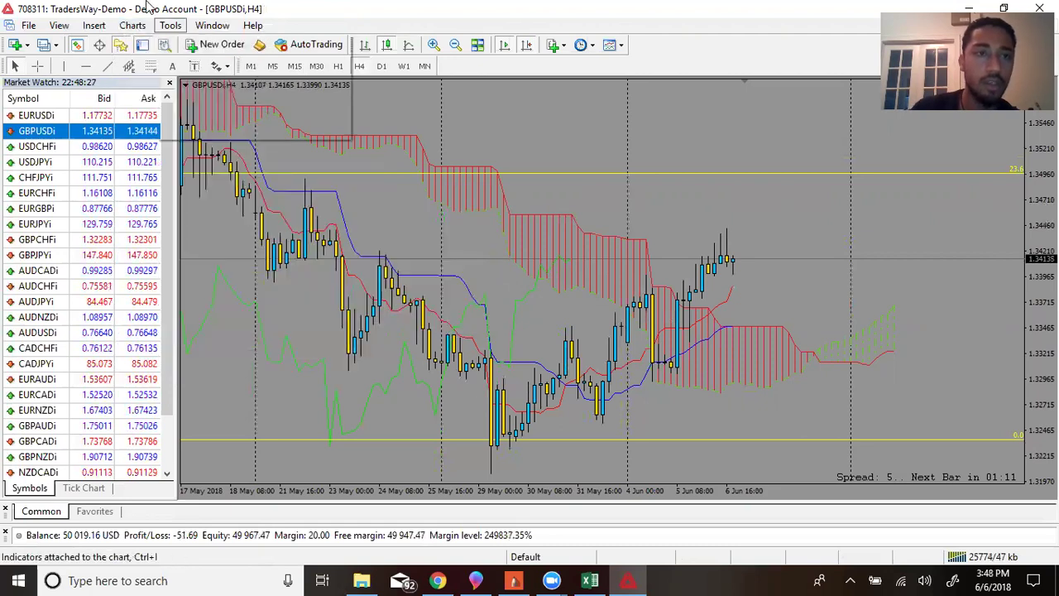
click(171, 24)
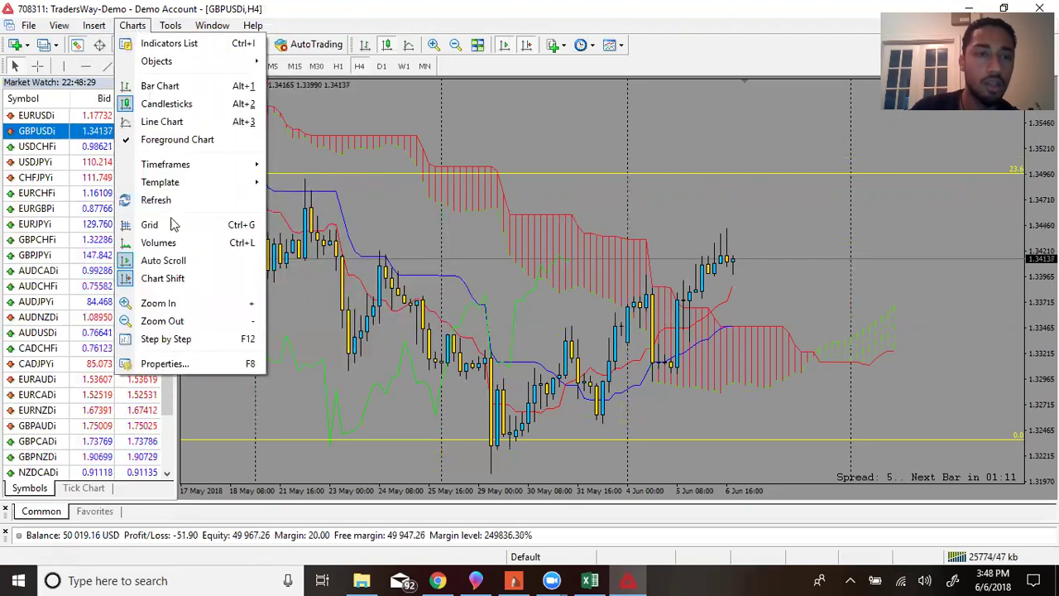
click(335, 257)
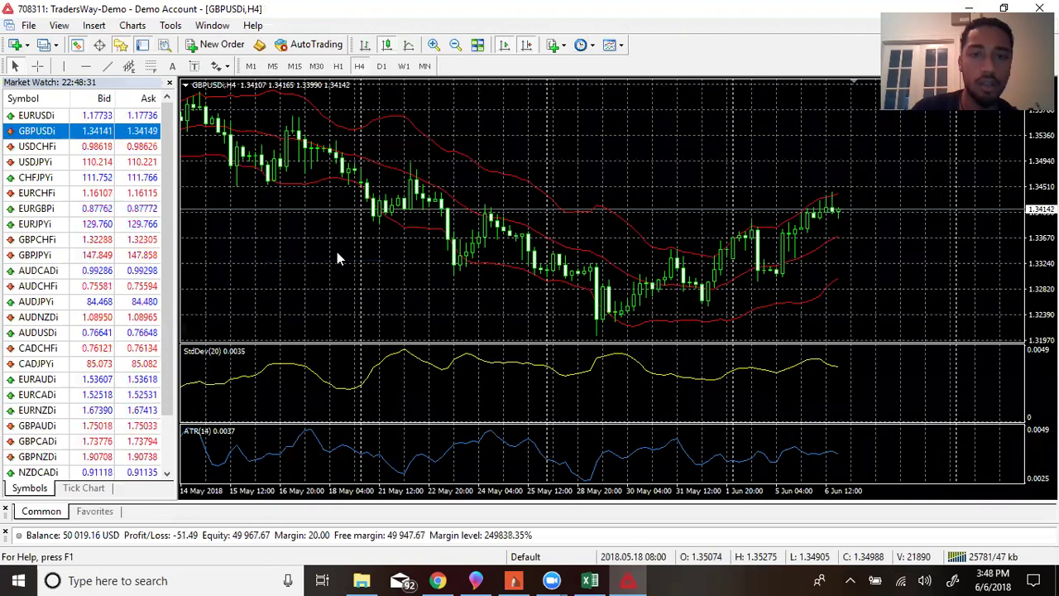
right_click(422, 350)
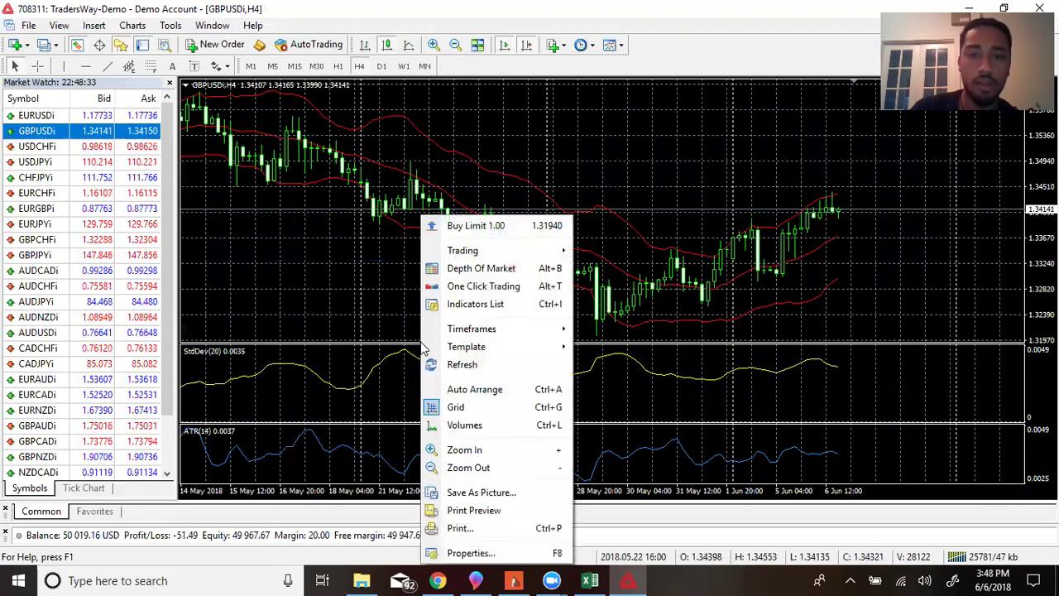
click(477, 553)
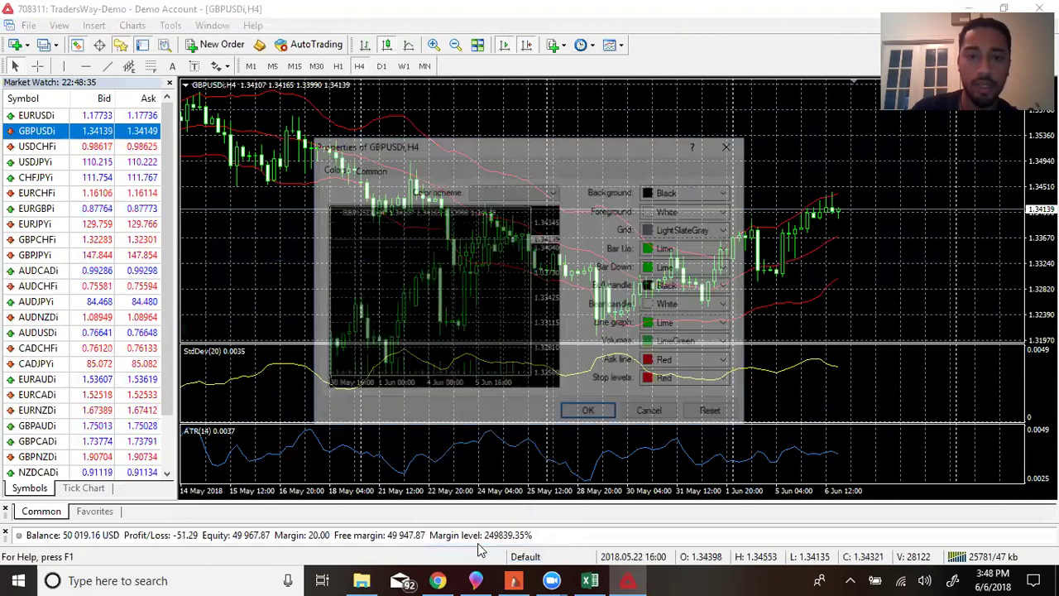
click(727, 147)
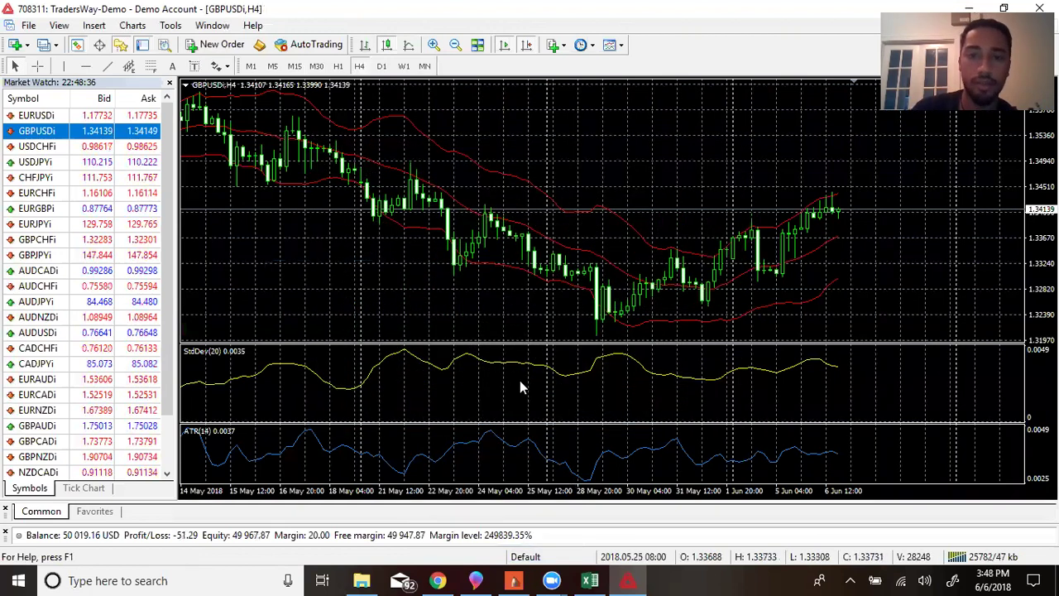
Step: Delete the StdDev and ATR indicator windows and the Bollinger Bands indicator
right_click(520, 383)
click(563, 287)
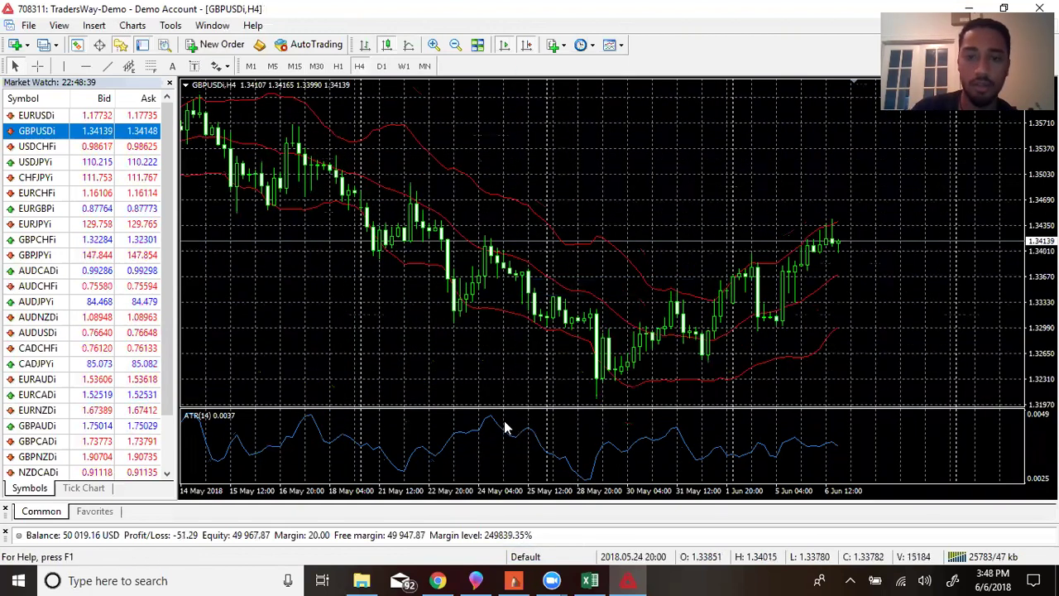
right_click(504, 427)
click(529, 470)
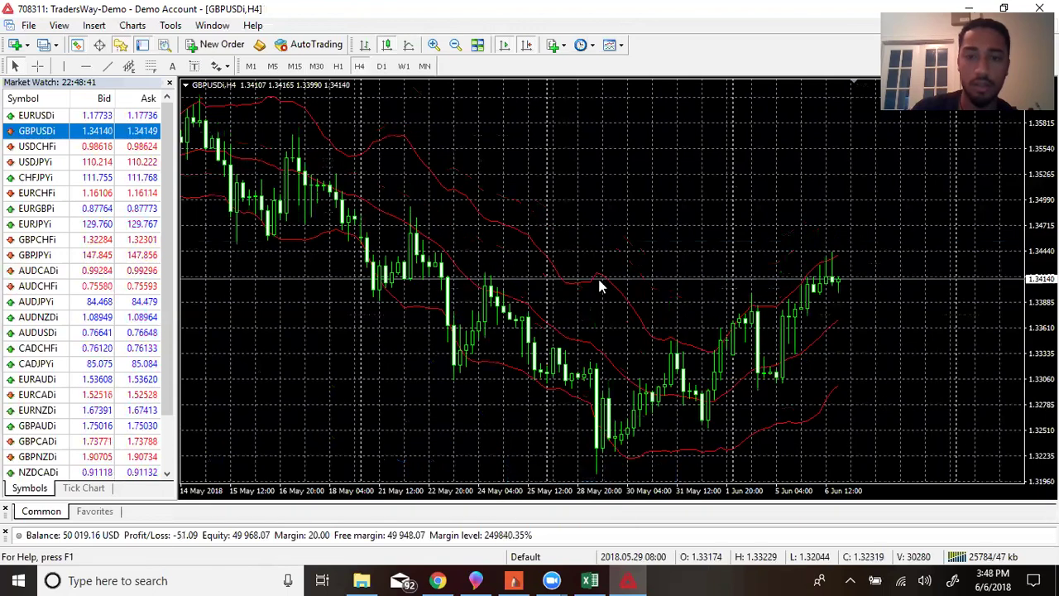
right_click(597, 276)
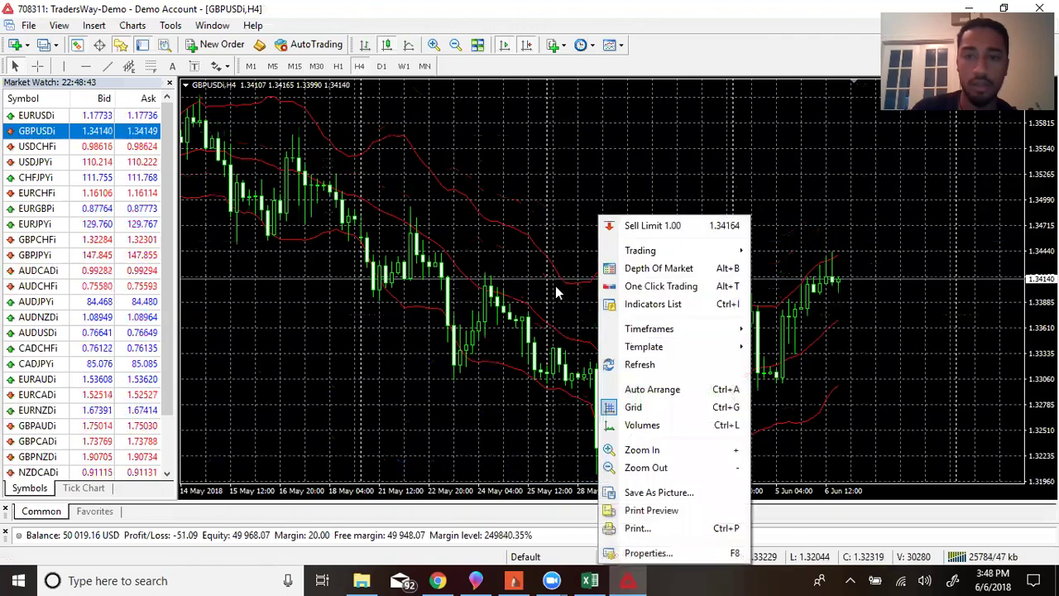
right_click(560, 276)
click(604, 304)
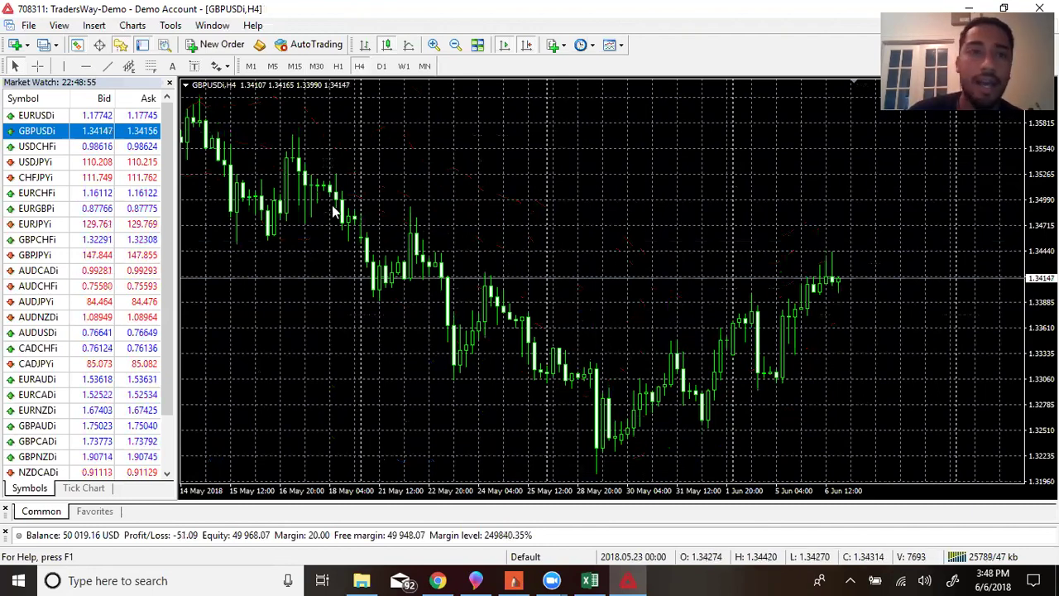
Step: Open the Insert menu to reach Indicators > Trend > Ichimoku Kinko Hyo
click(137, 26)
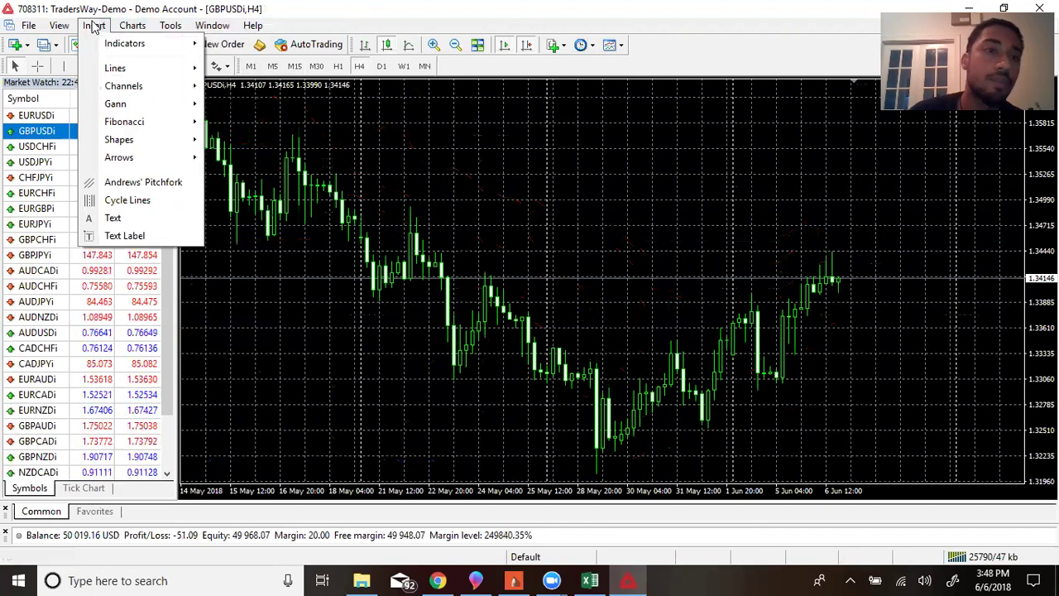
mouse_move(126, 43)
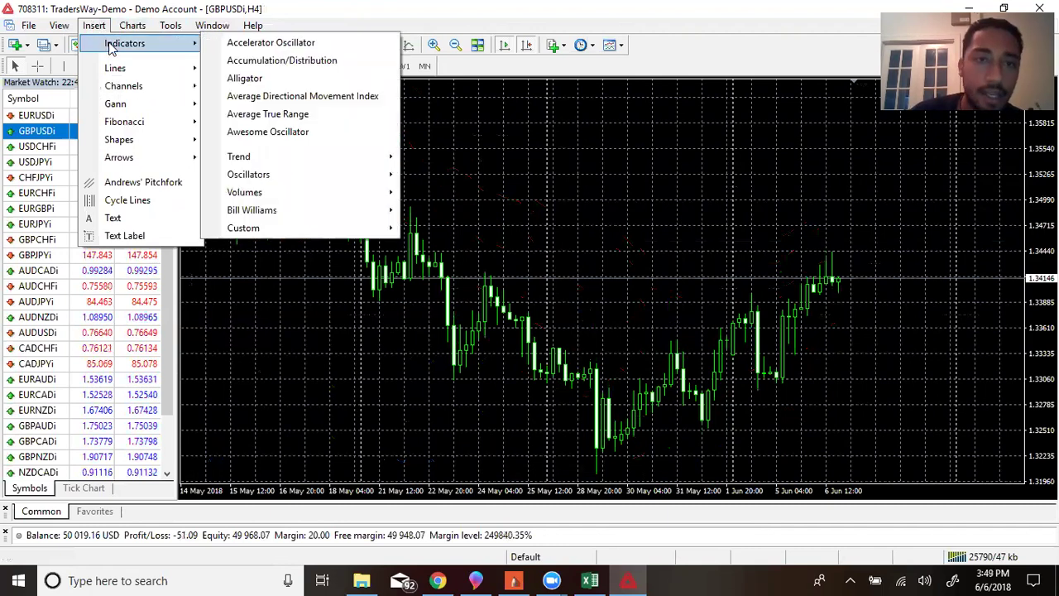
mouse_move(249, 156)
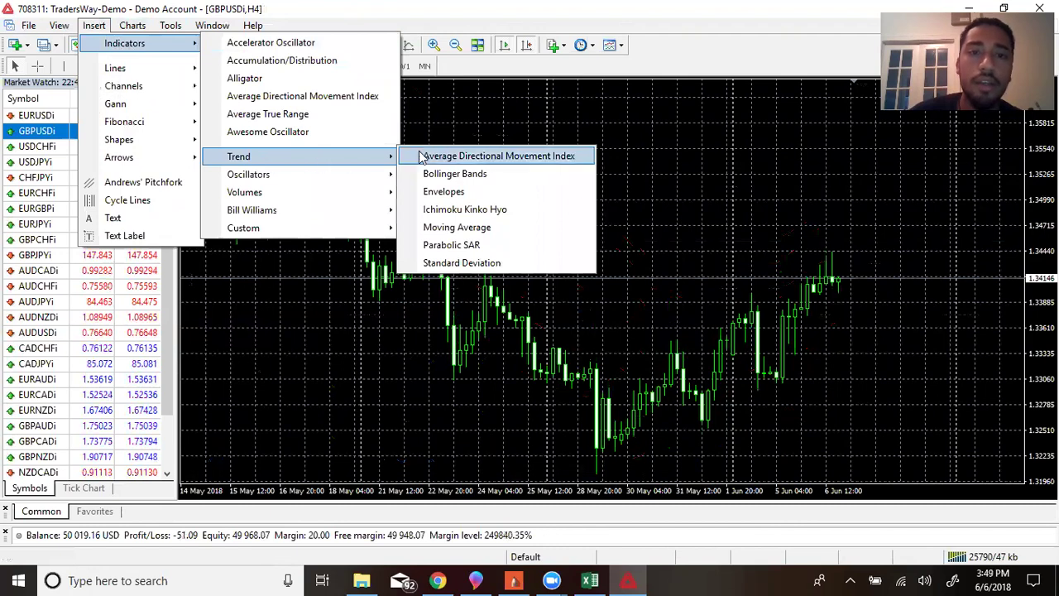
Step: Choose Ichimoku Kinko Hyo, with Up Kumo set to LawnGreen and Down Kumo to Red
click(458, 212)
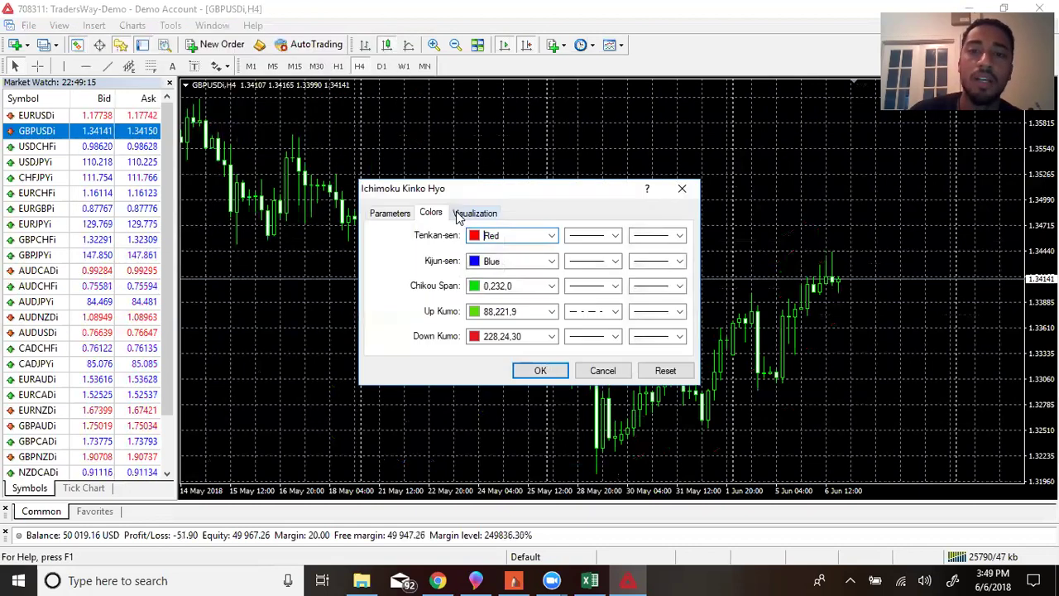
click(394, 216)
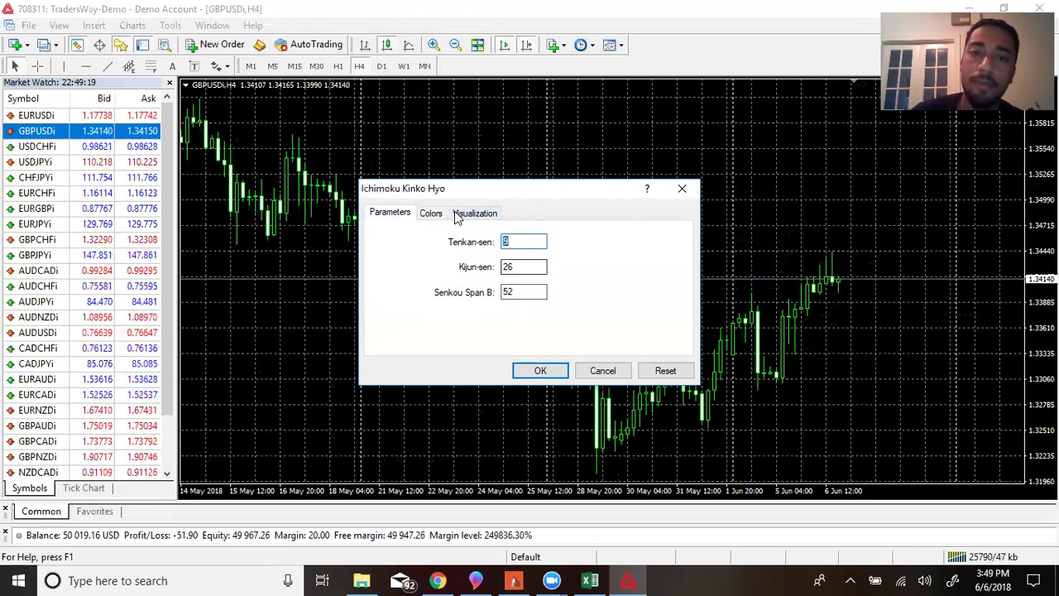
click(429, 215)
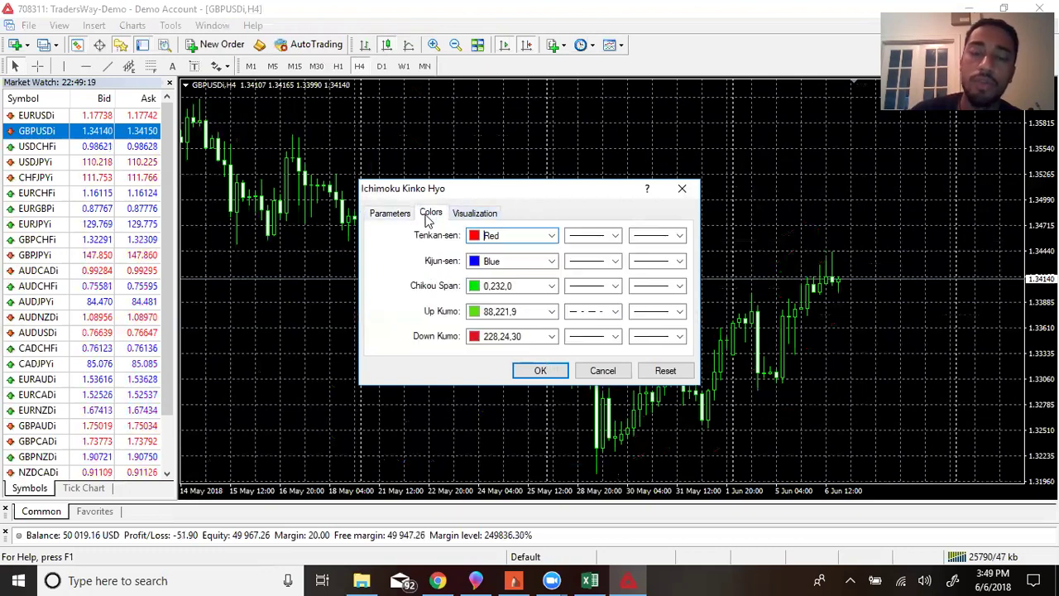
click(552, 311)
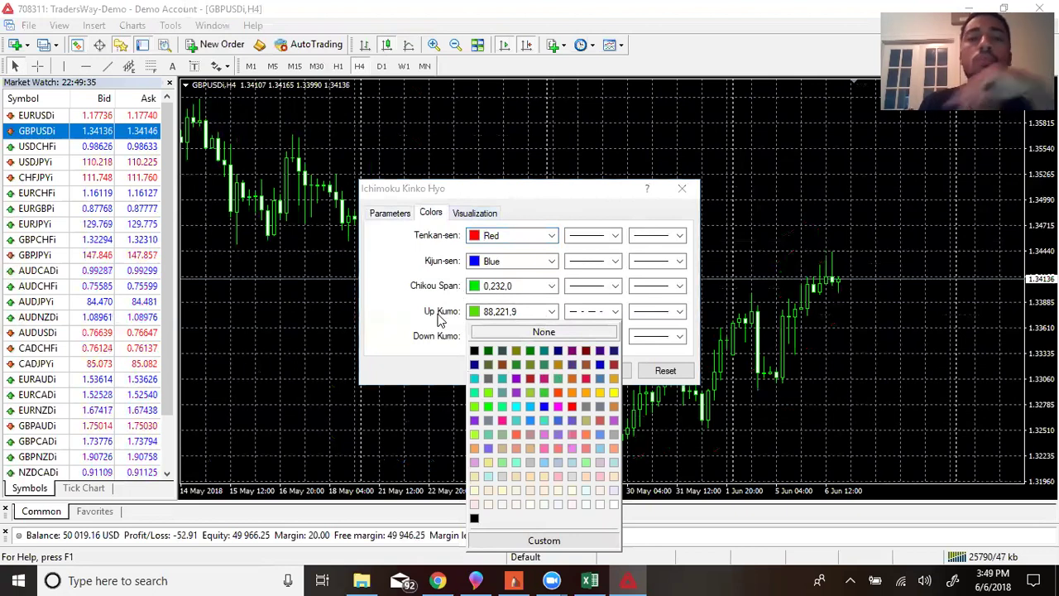
click(489, 399)
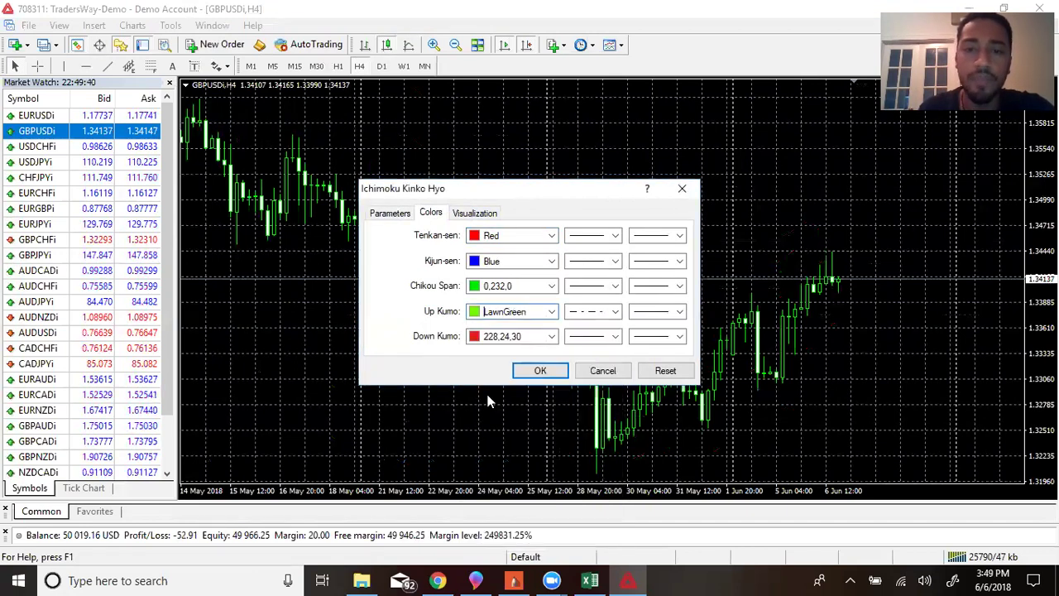
click(553, 338)
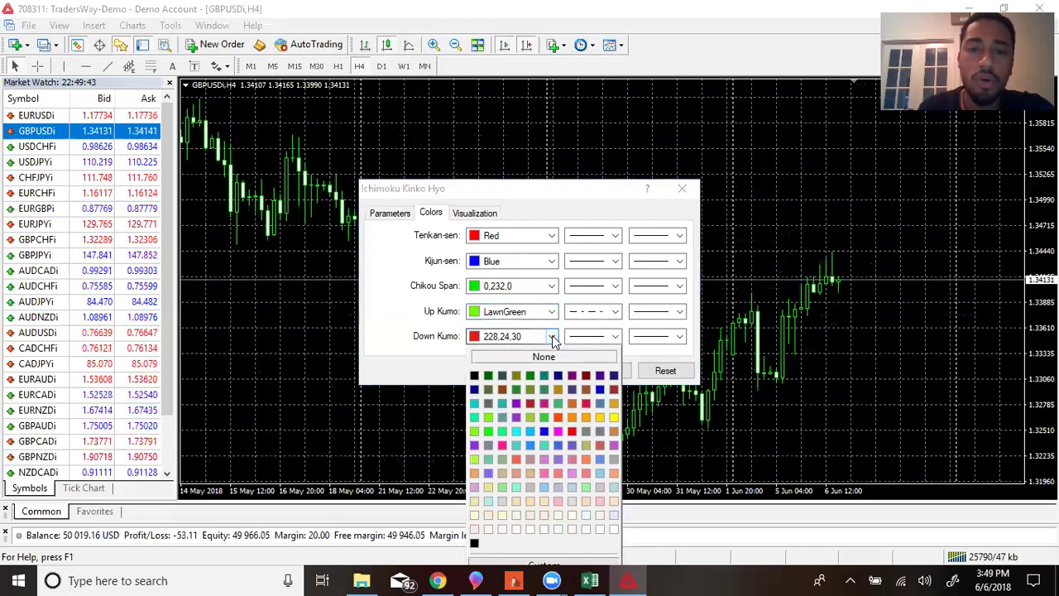
click(577, 436)
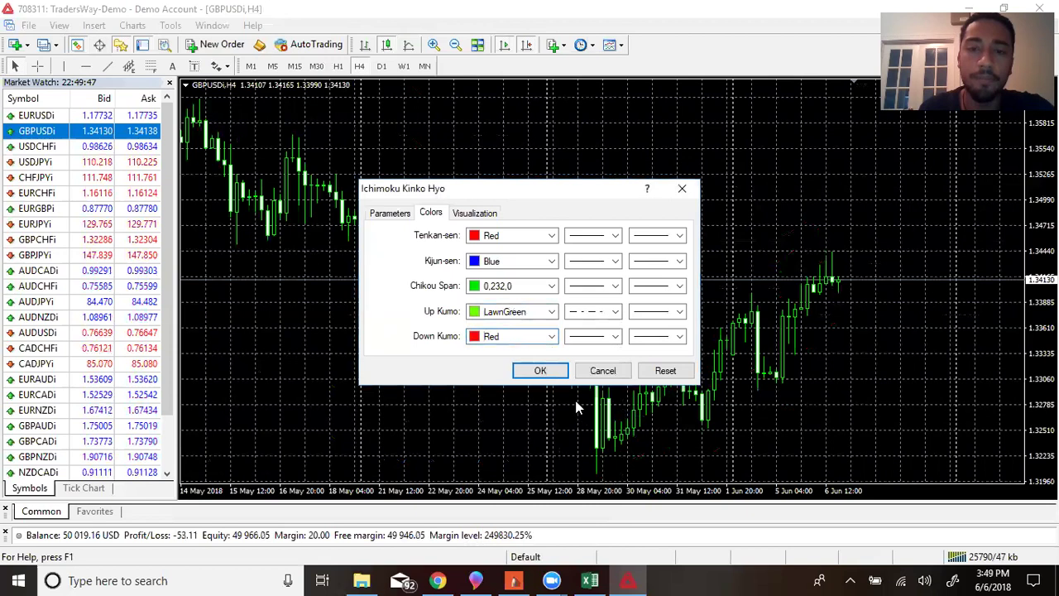
Step: Confirm the Ichimoku indicator and load the Philip_Cue_DrK custom template onto the chart
click(540, 371)
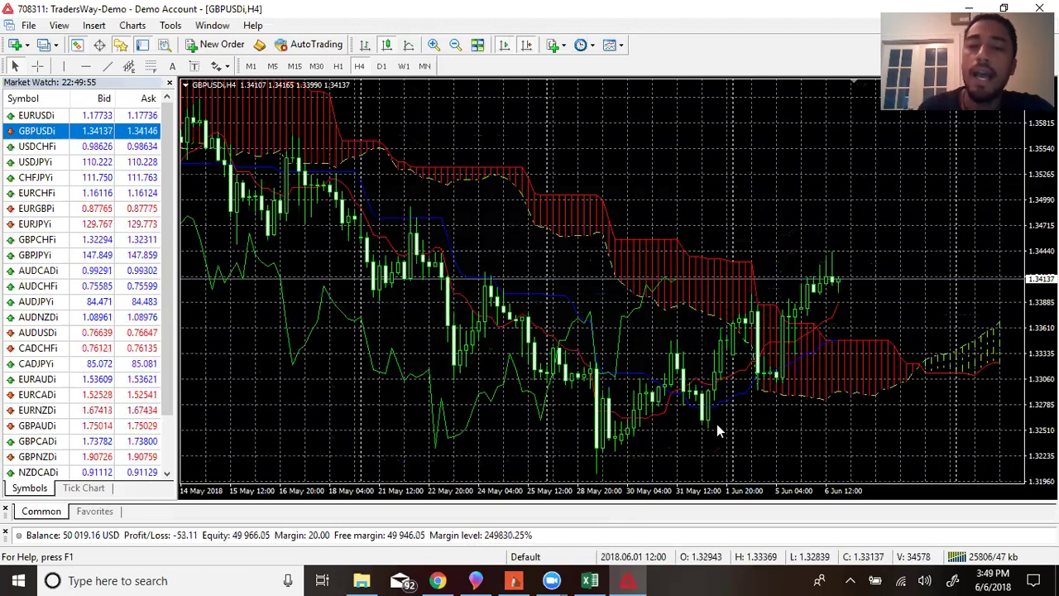
click(124, 25)
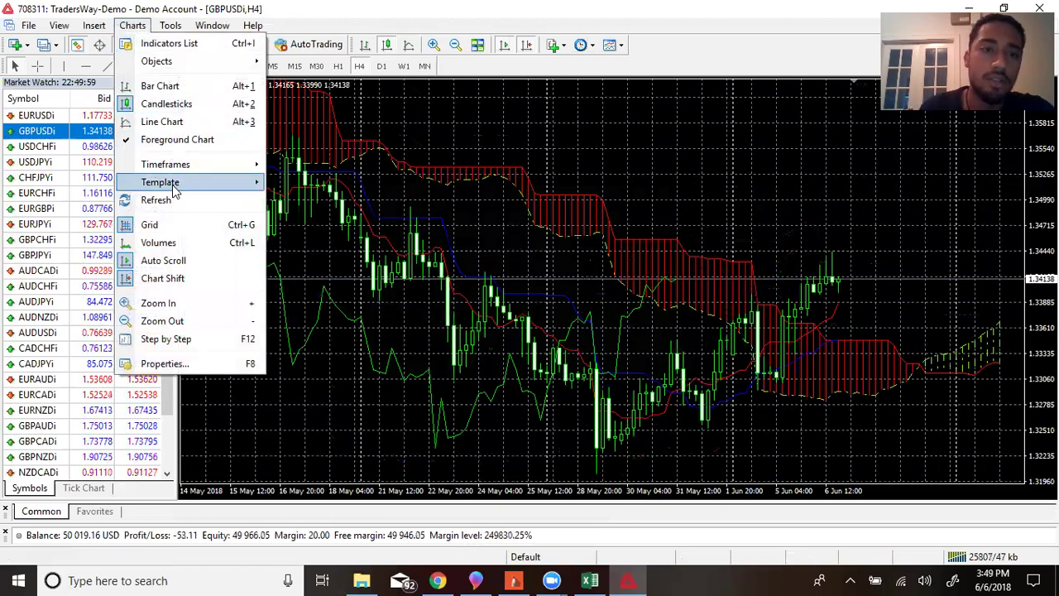
mouse_move(160, 182)
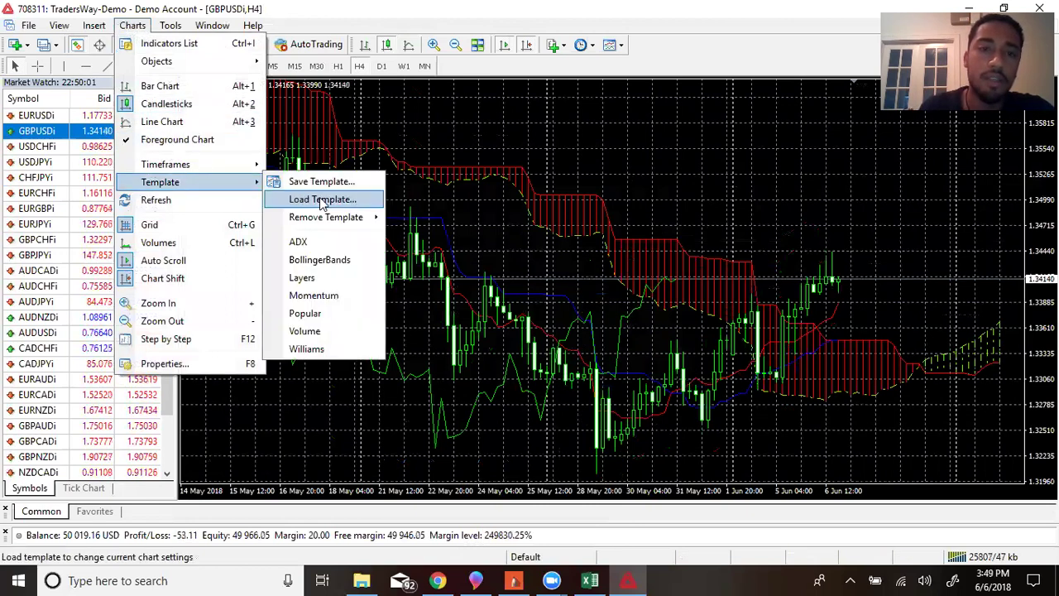
click(322, 201)
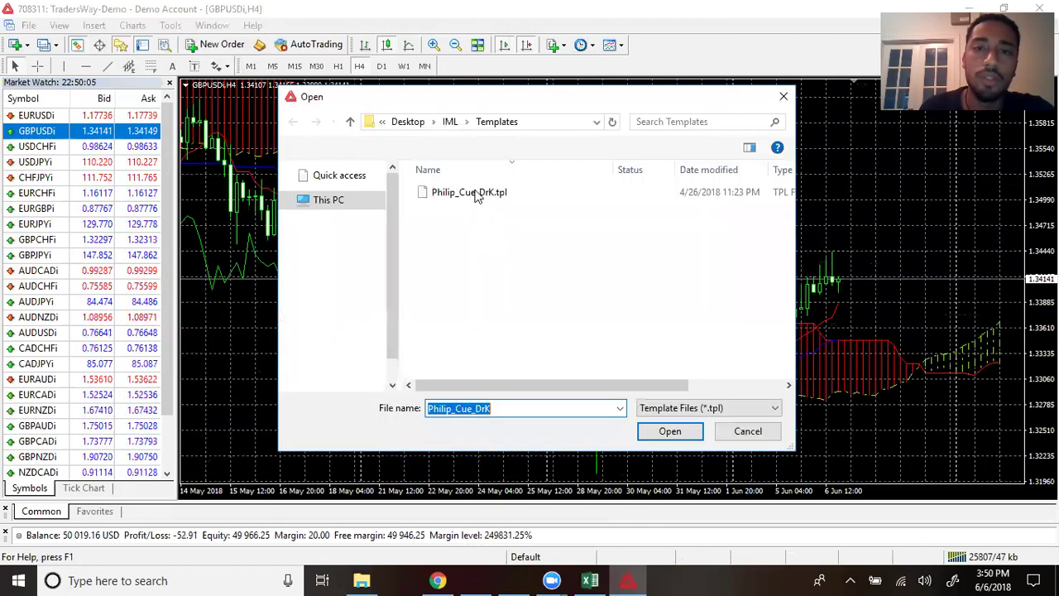
click(478, 197)
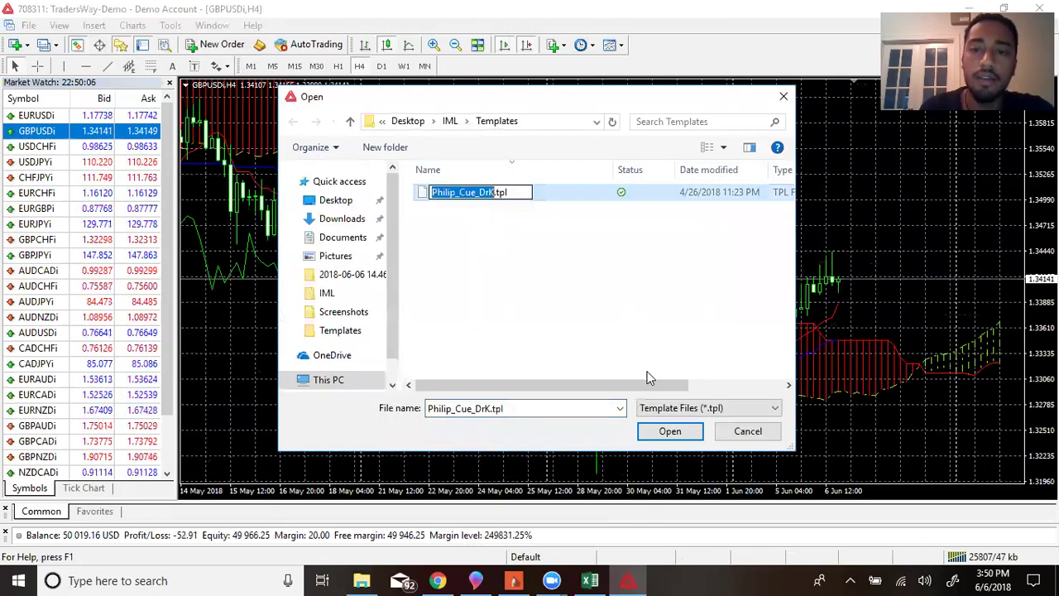
click(672, 434)
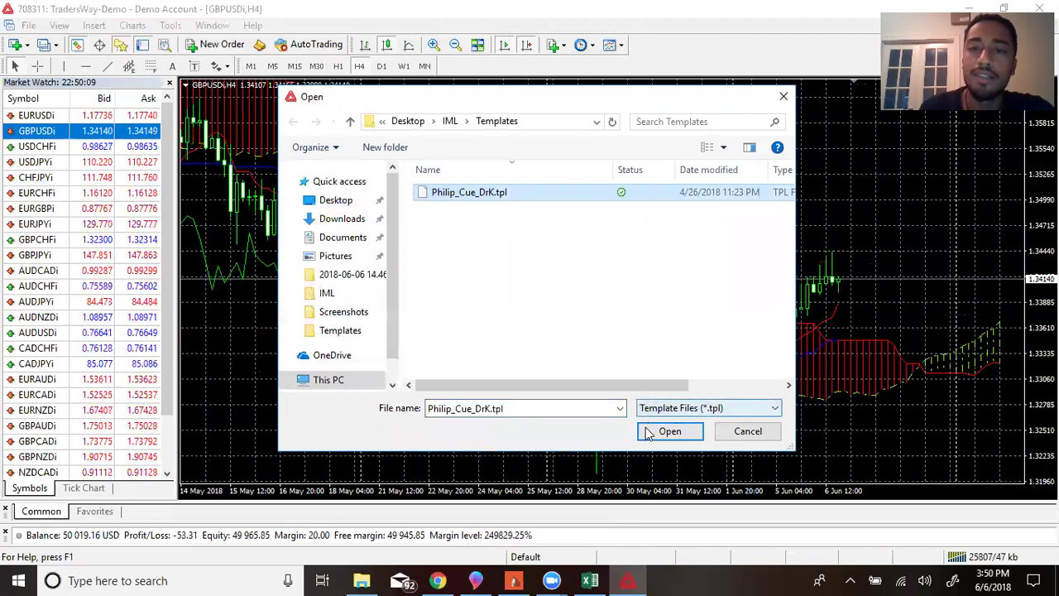
click(647, 429)
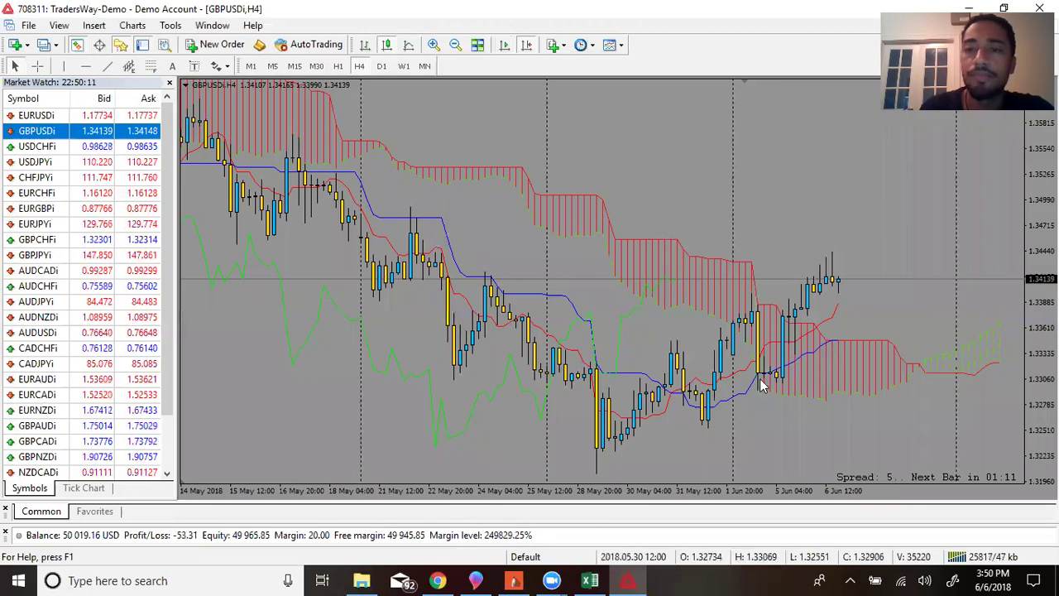